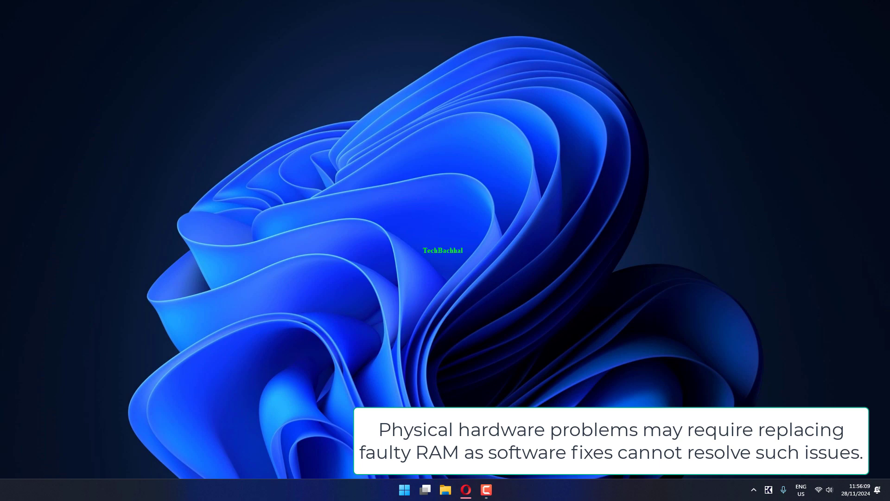
- Search Start for cmd and run Command Prompt as administrator
{"action": "left_click", "coordinate": [405, 490]}
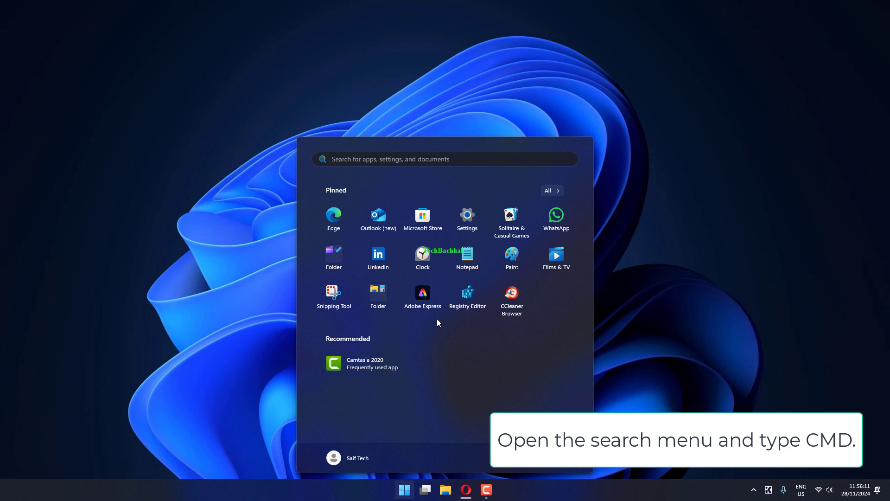
{"action": "type", "text": "c"}
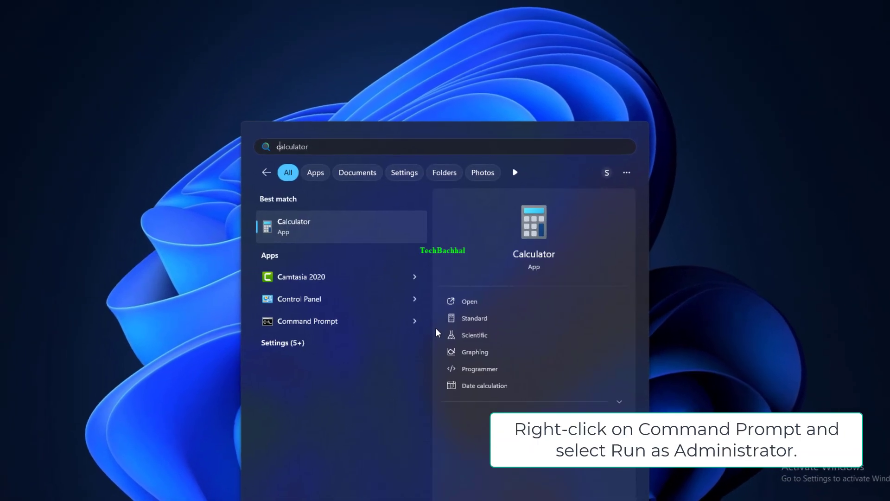
{"action": "type", "text": "md"}
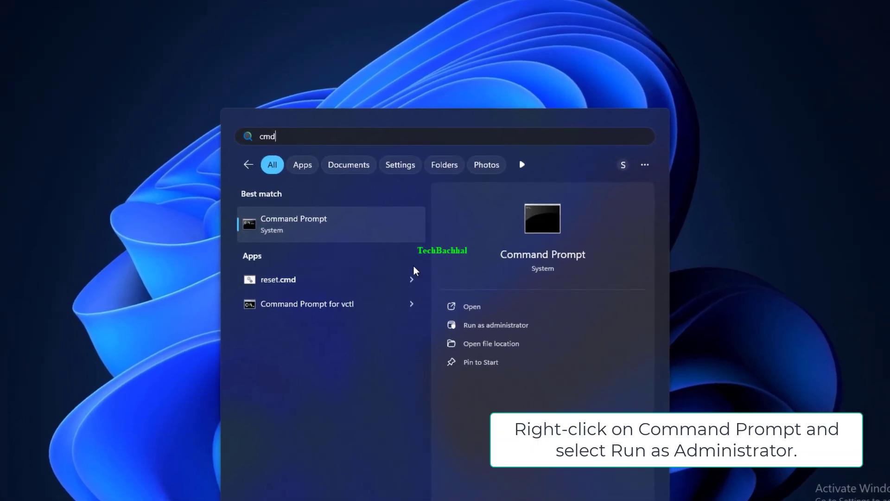
{"action": "right_click", "coordinate": [356, 235]}
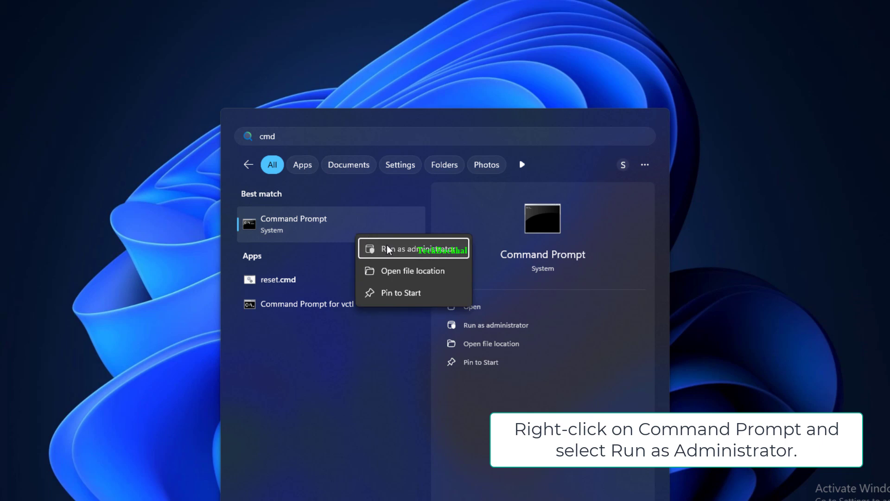
{"action": "left_click", "coordinate": [386, 246]}
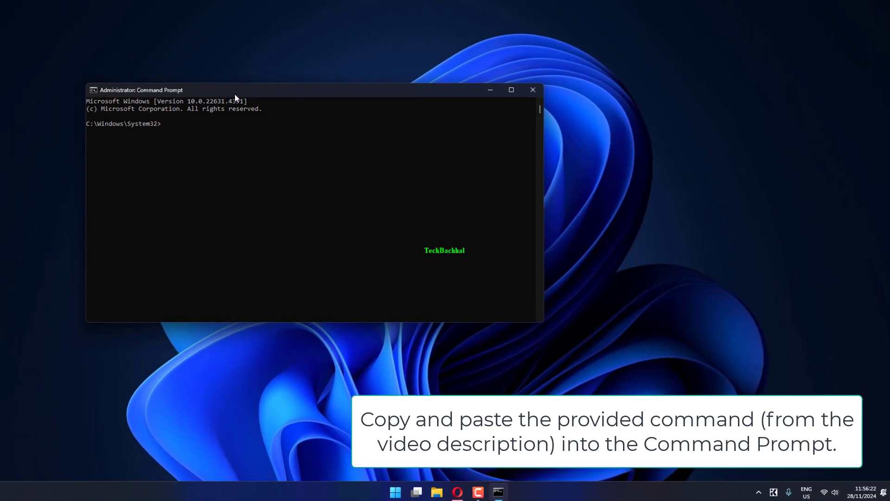
- Paste and run 'msdt.exe -id DeviceDiagnostic' in the admin Command Prompt
{"action": "right_click", "coordinate": [309, 84]}
{"action": "mouse_move", "coordinate": [351, 142]}
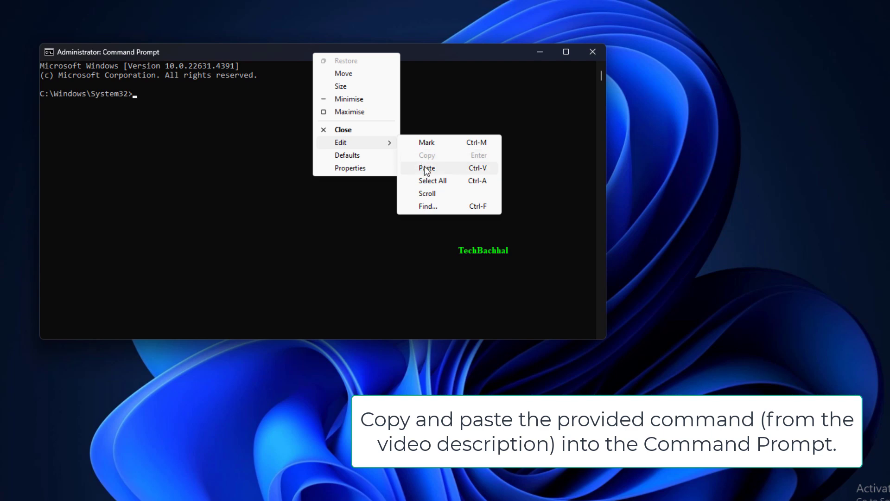
{"action": "left_click", "coordinate": [425, 169]}
{"action": "key", "text": "Return"}
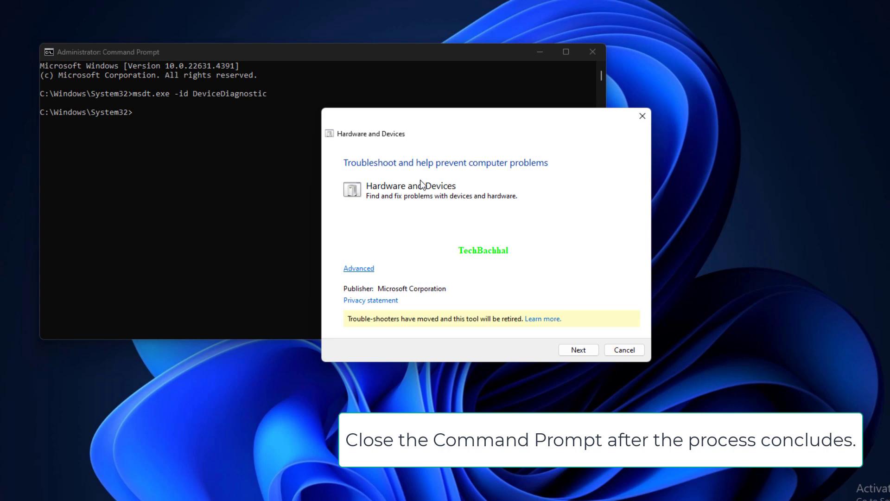
- Start the Hardware and Devices troubleshooter's problem detection from its intro page
{"action": "left_click", "coordinate": [578, 349]}
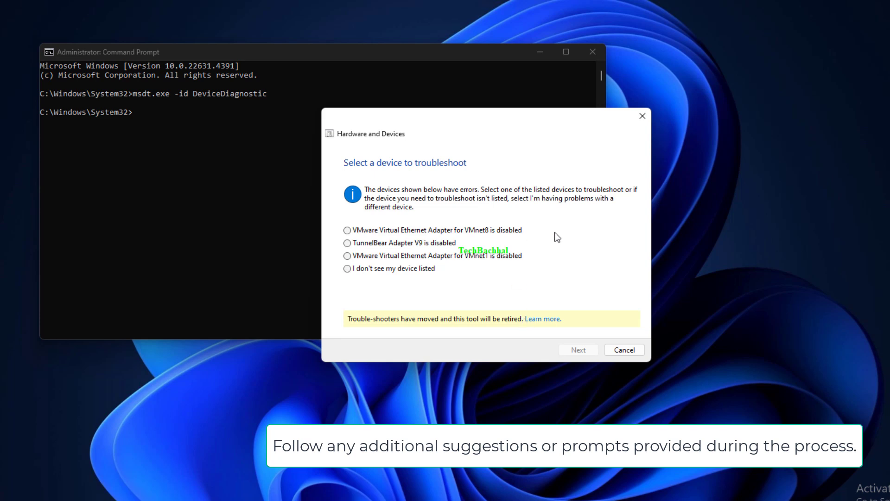
- Move through the device list, then continue with the unlisted-device choice
{"action": "key", "text": "Down"}
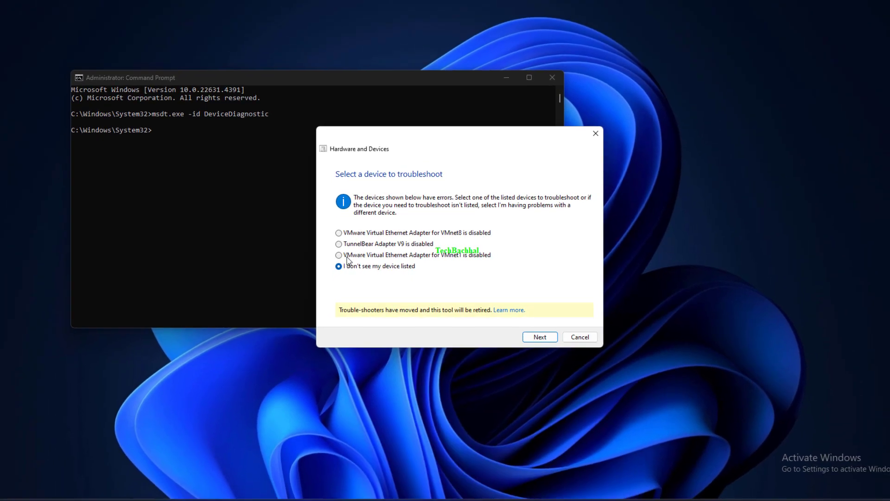
{"action": "key", "text": "Up"}
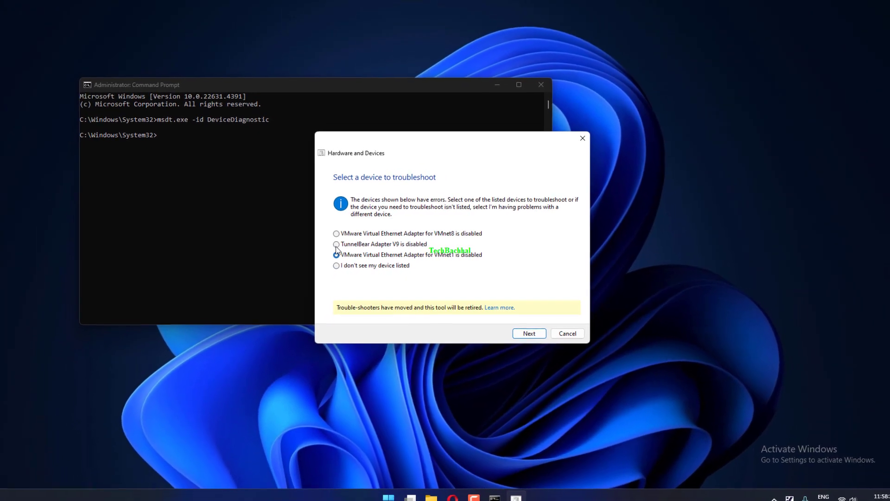
{"action": "key", "text": "Up"}
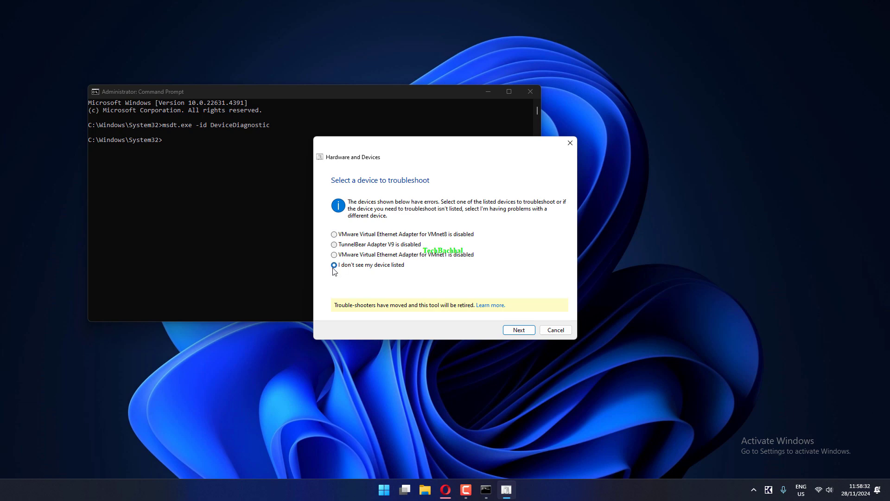
{"action": "left_click", "coordinate": [518, 330]}
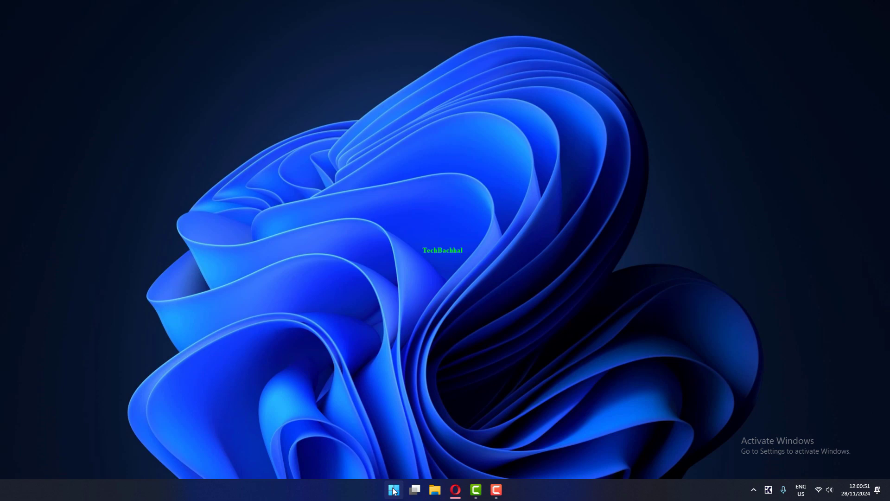
- Show the Start menu's power options, including Restart
{"action": "key", "text": "super"}
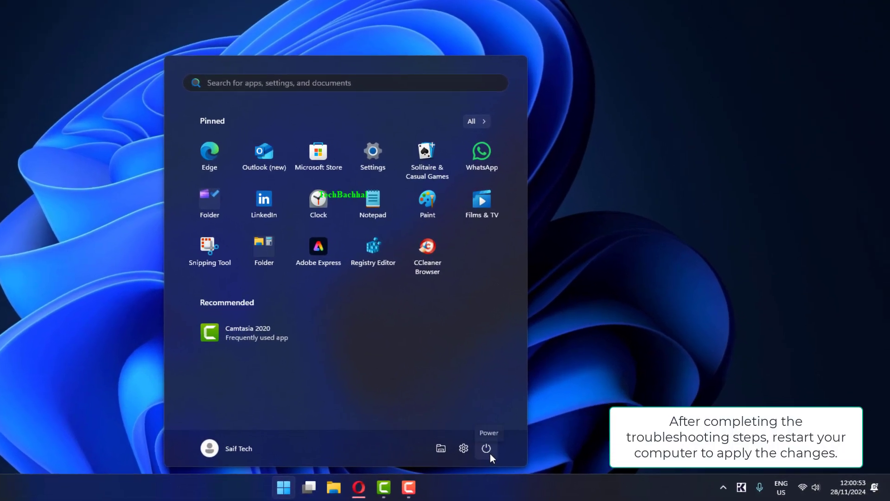
{"action": "left_click", "coordinate": [491, 452]}
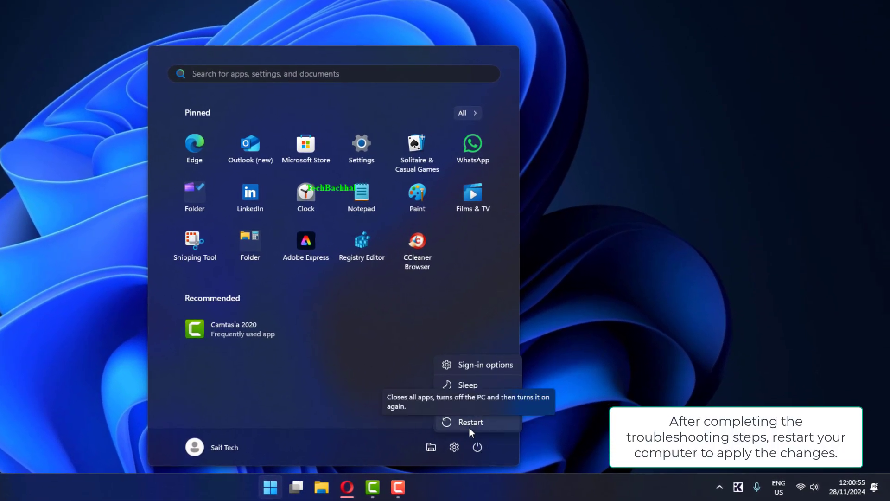